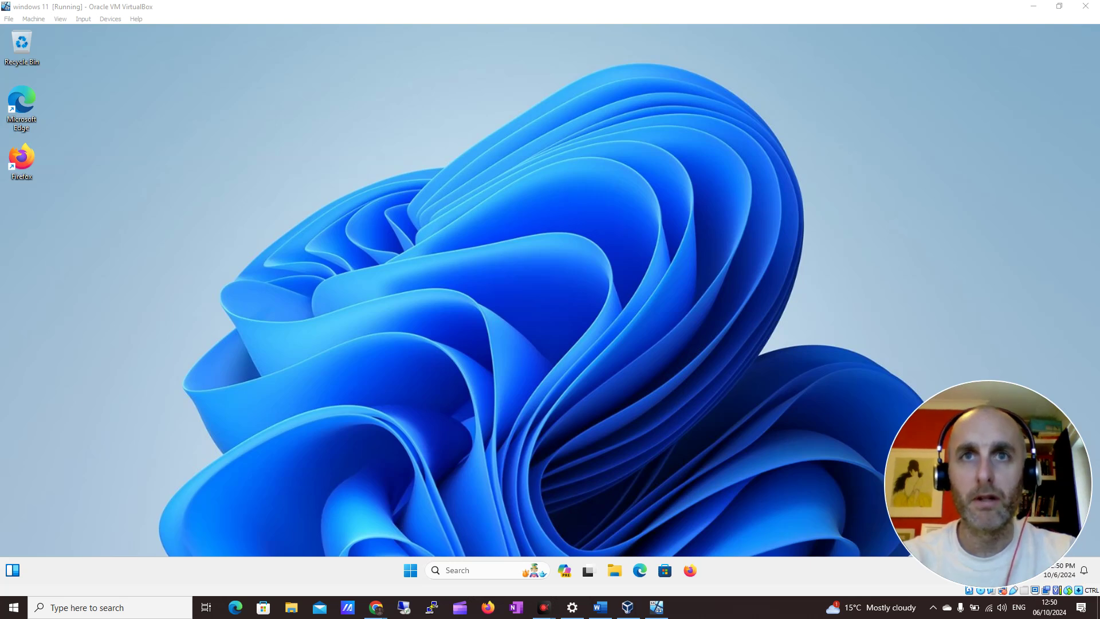
Step: Focus the virtual machine window and launch File Explorer from the taskbar
click(300, 356)
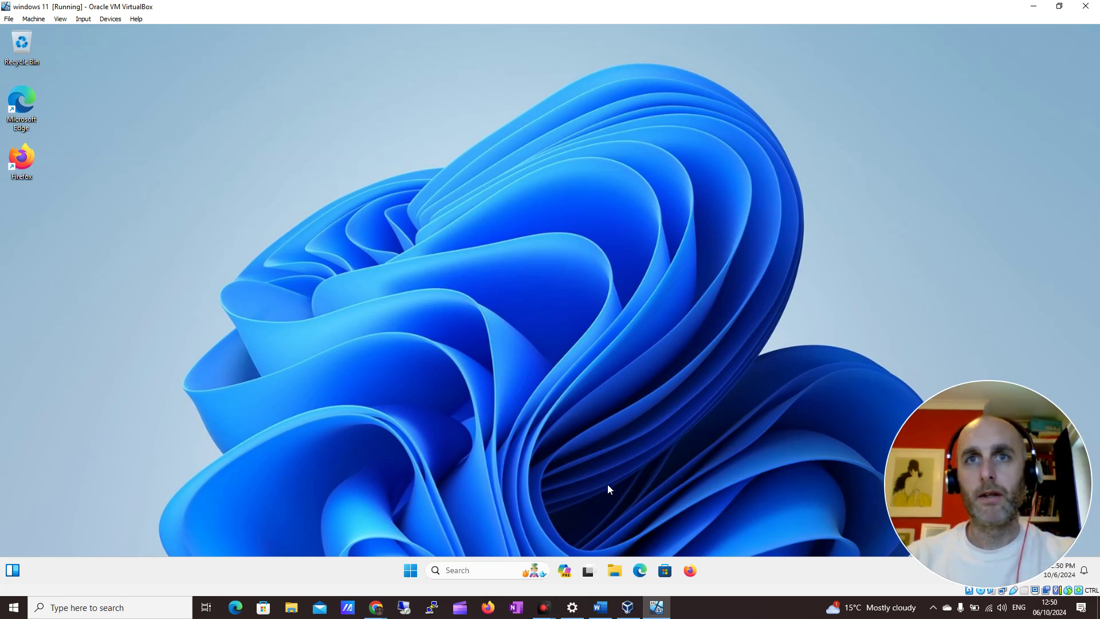
click(616, 570)
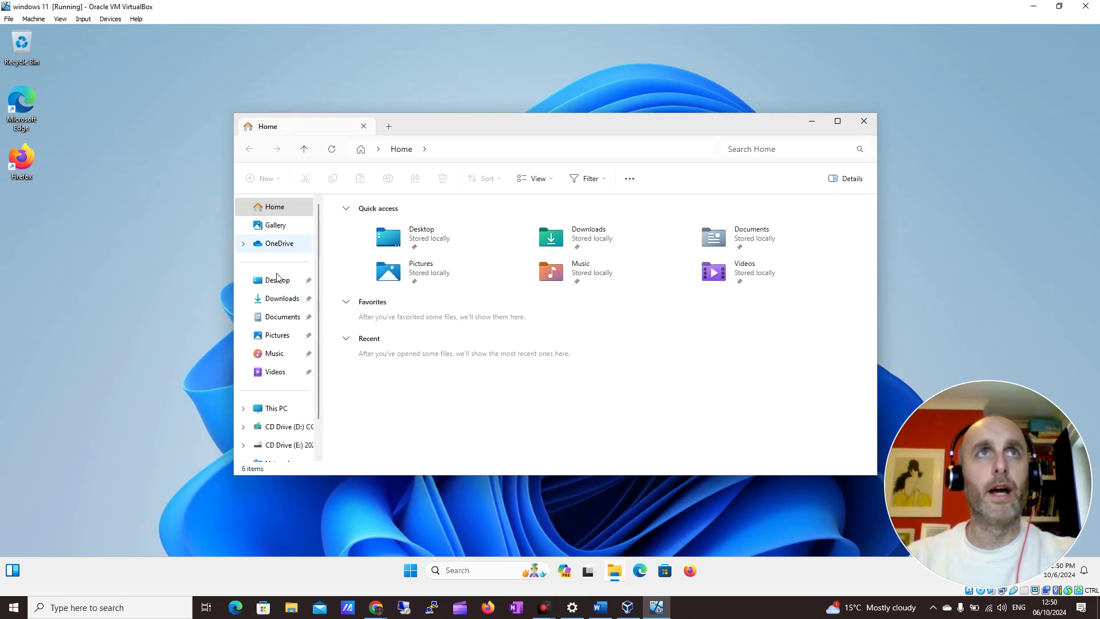
click(864, 122)
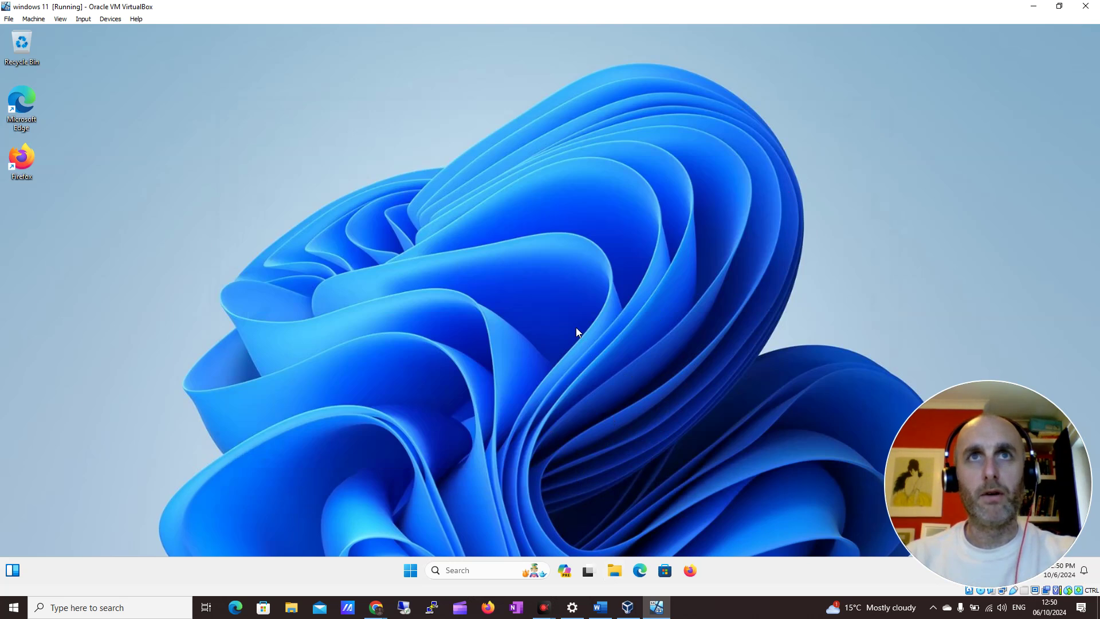
key(super+e)
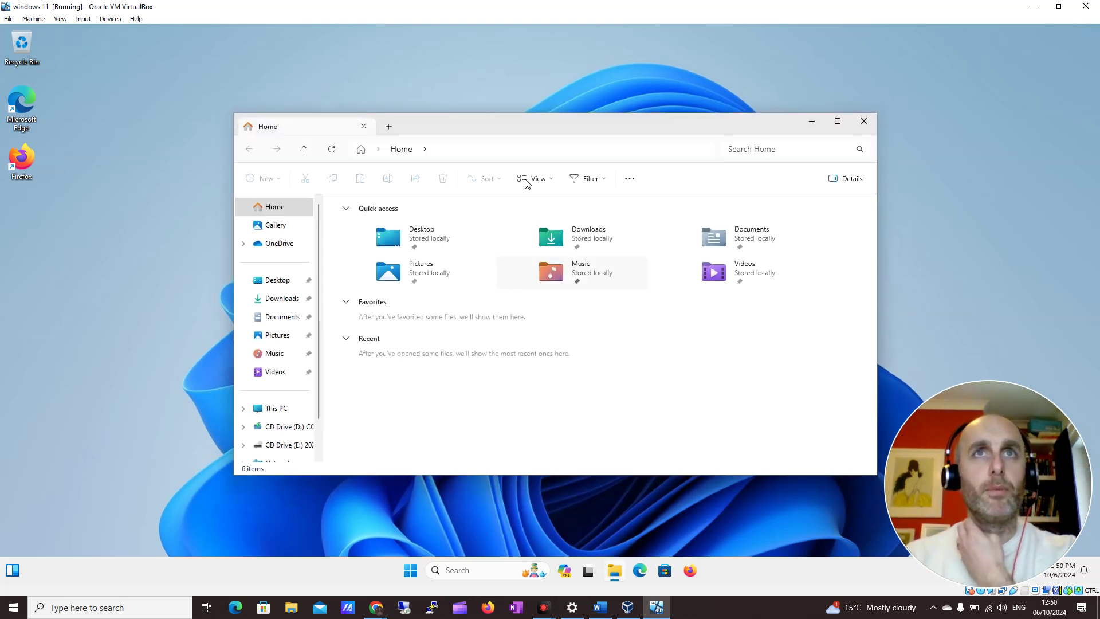
click(465, 574)
Step: Launch the On-Screen Keyboard from a 'key' search and move it higher up
text(key)
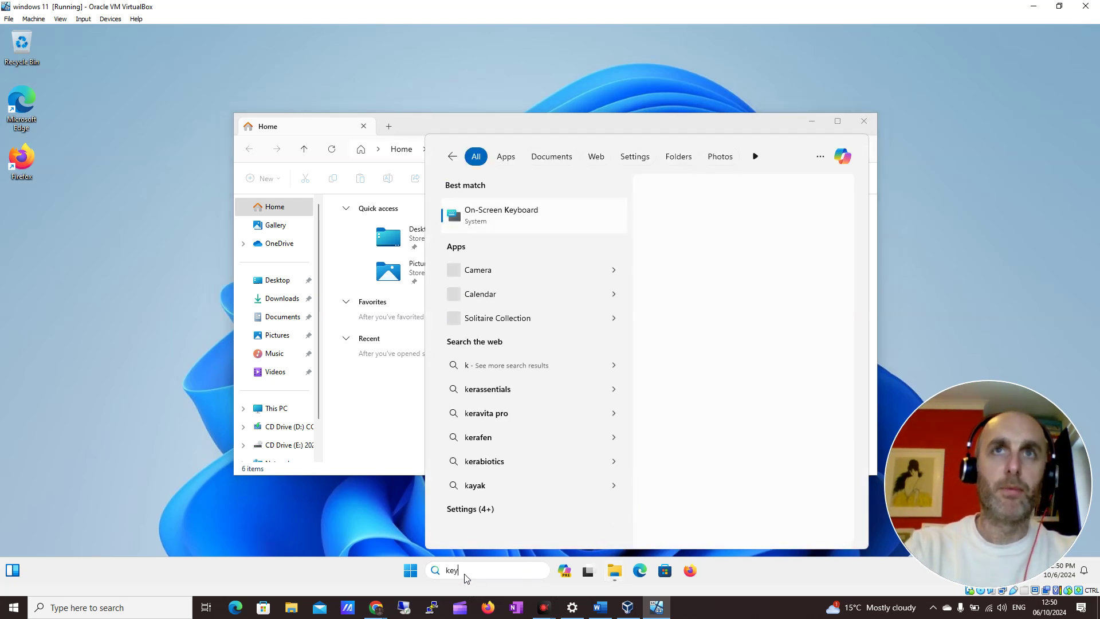
click(500, 229)
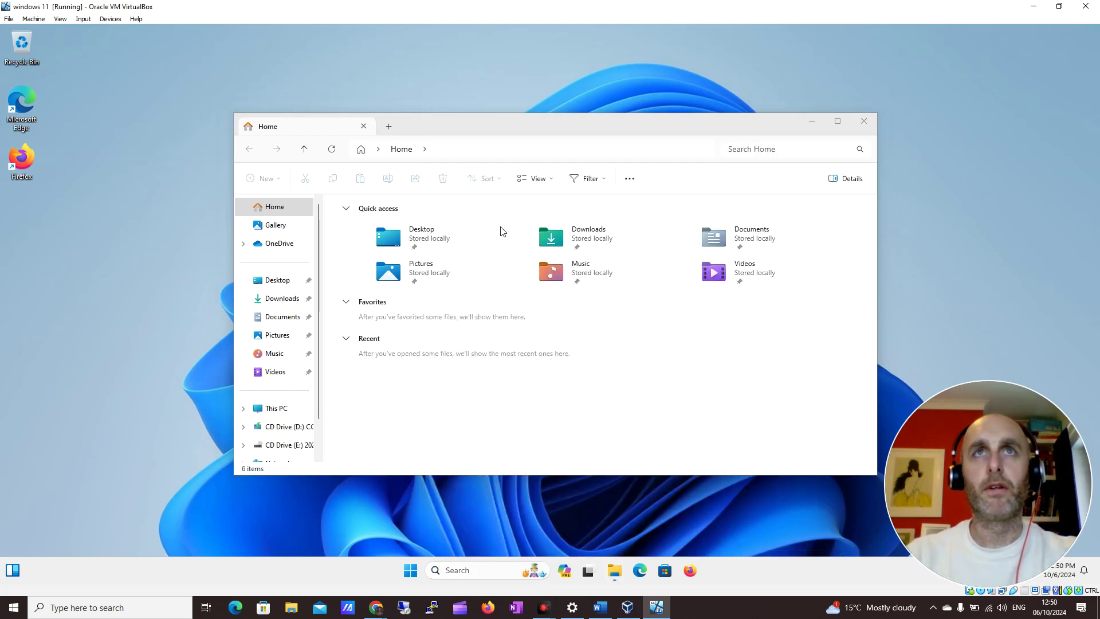
drag(479, 332, 476, 194)
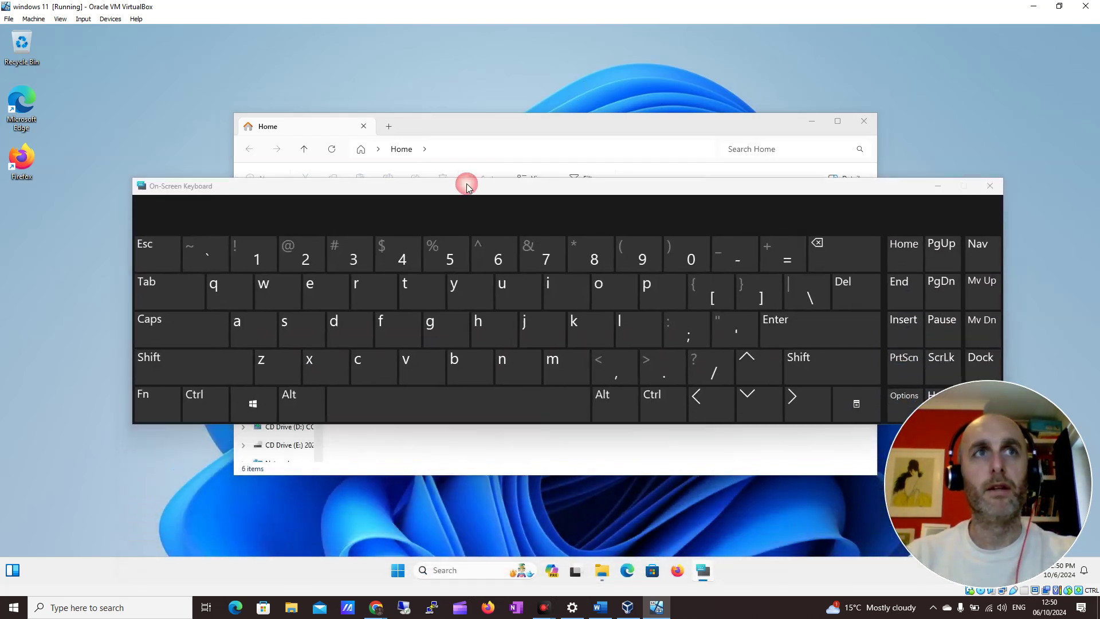
Step: Open a new Explorer window with Win+E, then close the keyboard and the older Explorer window
click(257, 408)
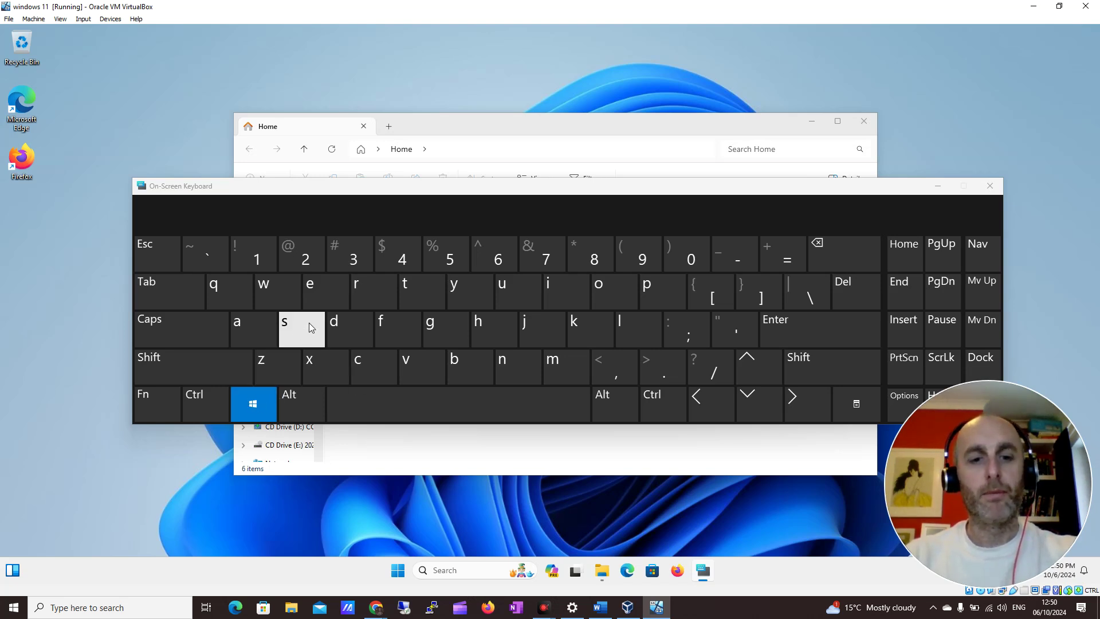
click(325, 297)
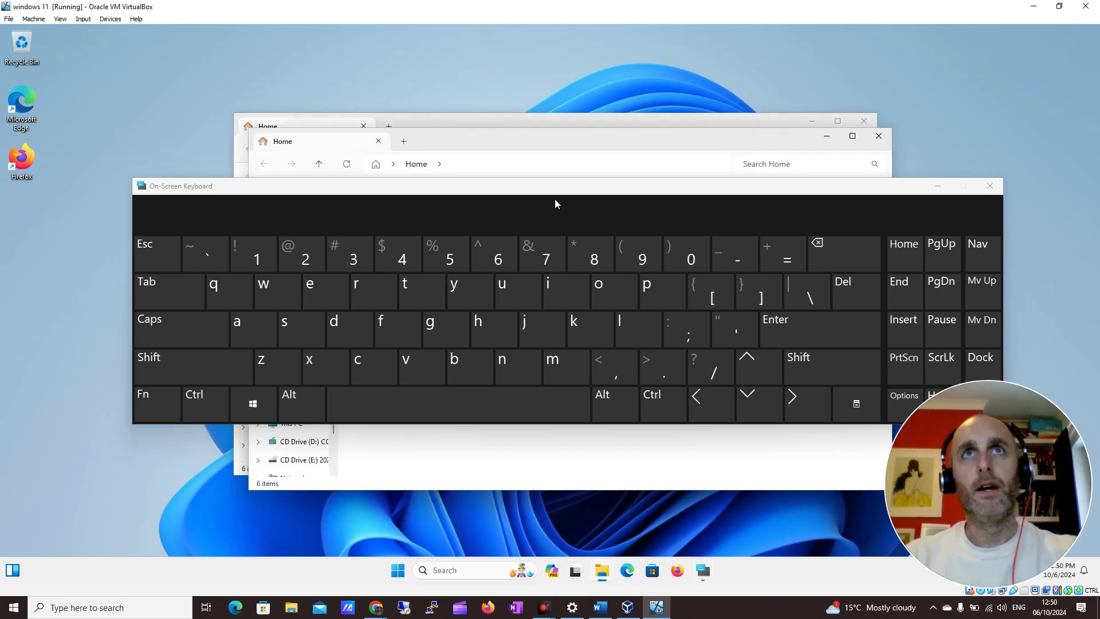
drag(547, 186, 497, 222)
click(948, 230)
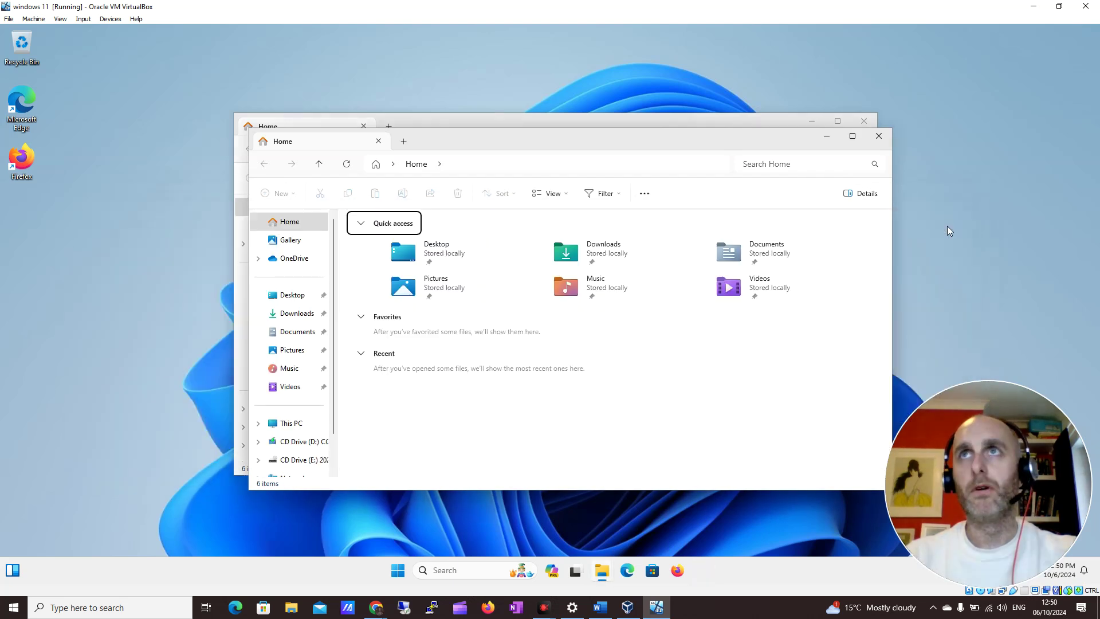
click(865, 122)
Step: Maximize Explorer and browse Desktop, Downloads and This PC, ending in the empty Desktop folder
drag(656, 149, 608, 120)
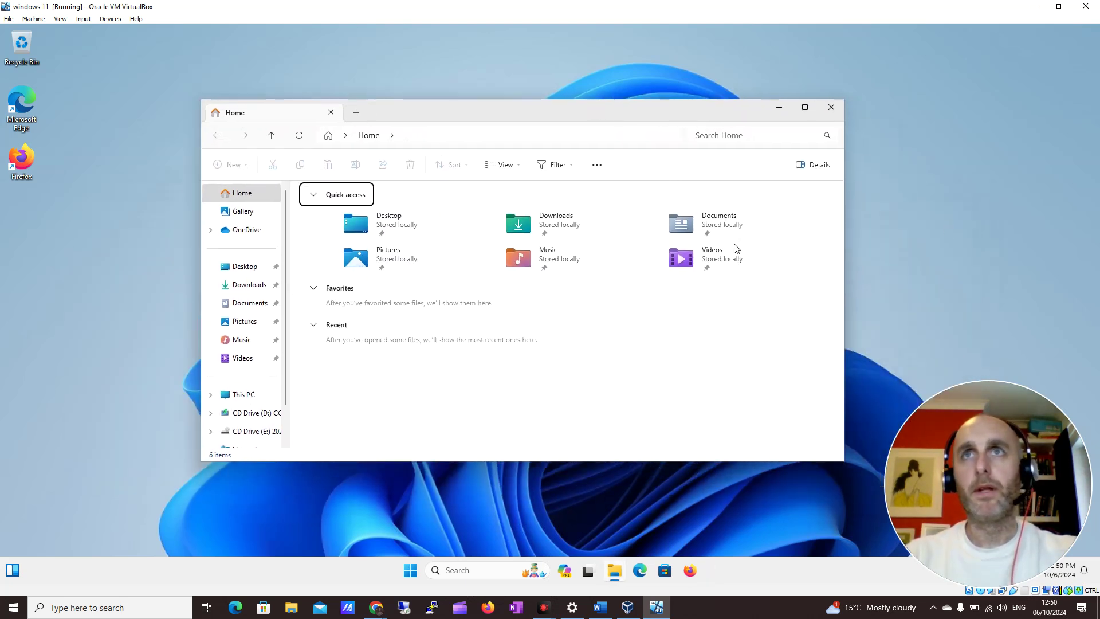
click(805, 109)
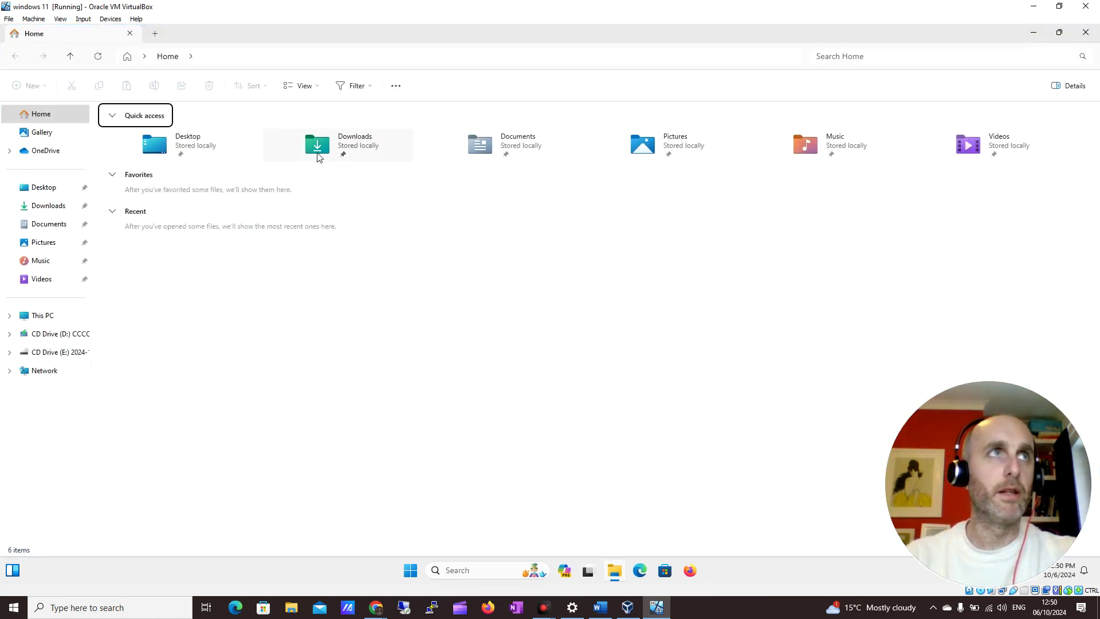
click(44, 188)
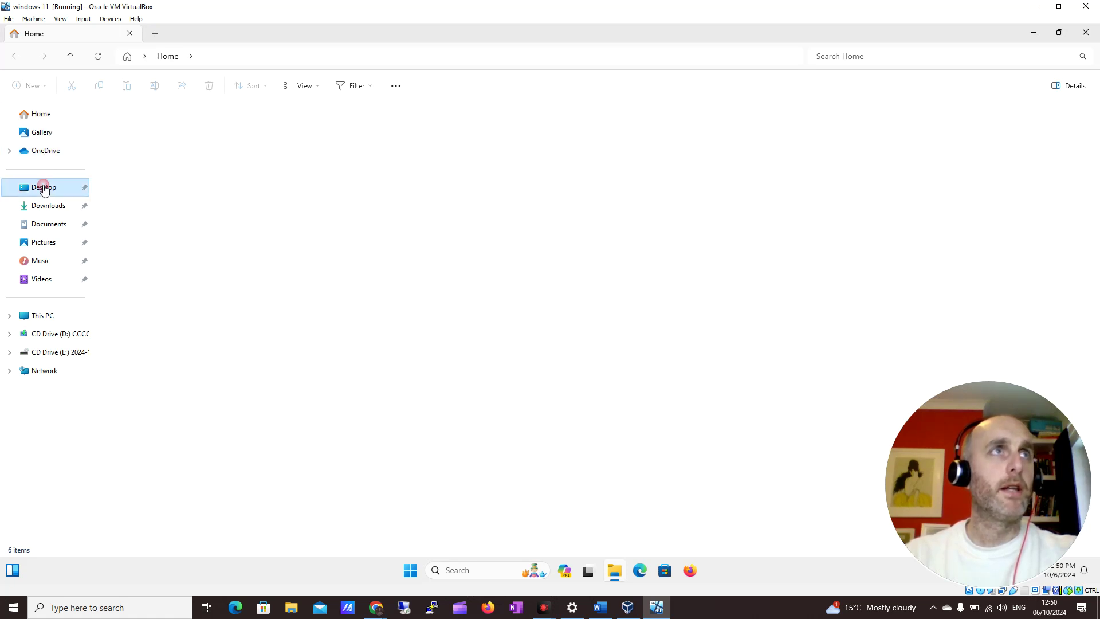
click(68, 207)
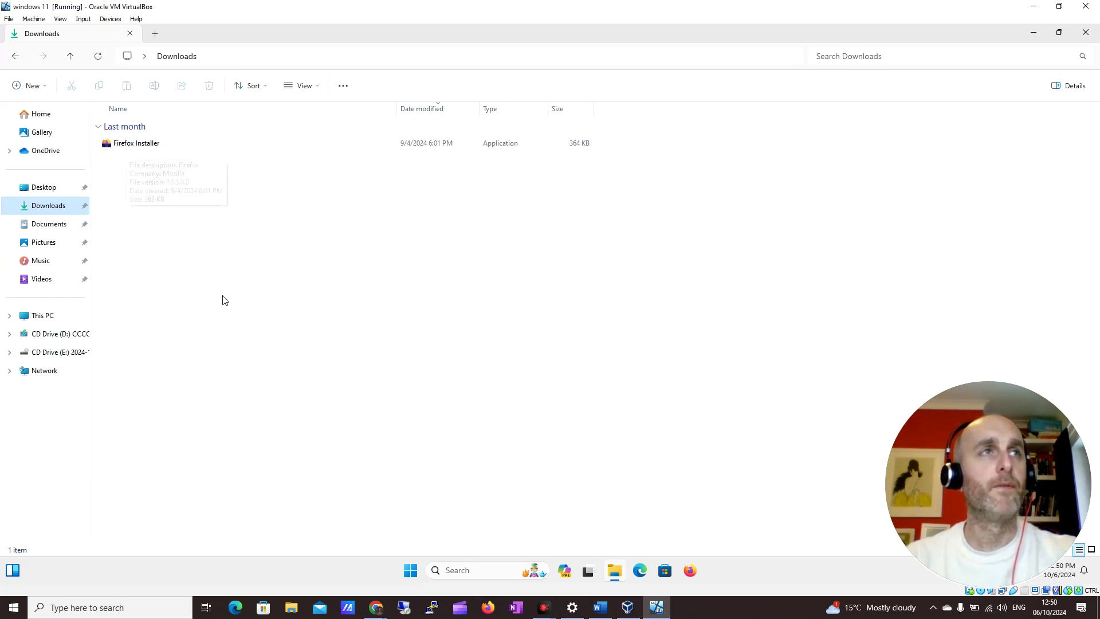
click(55, 319)
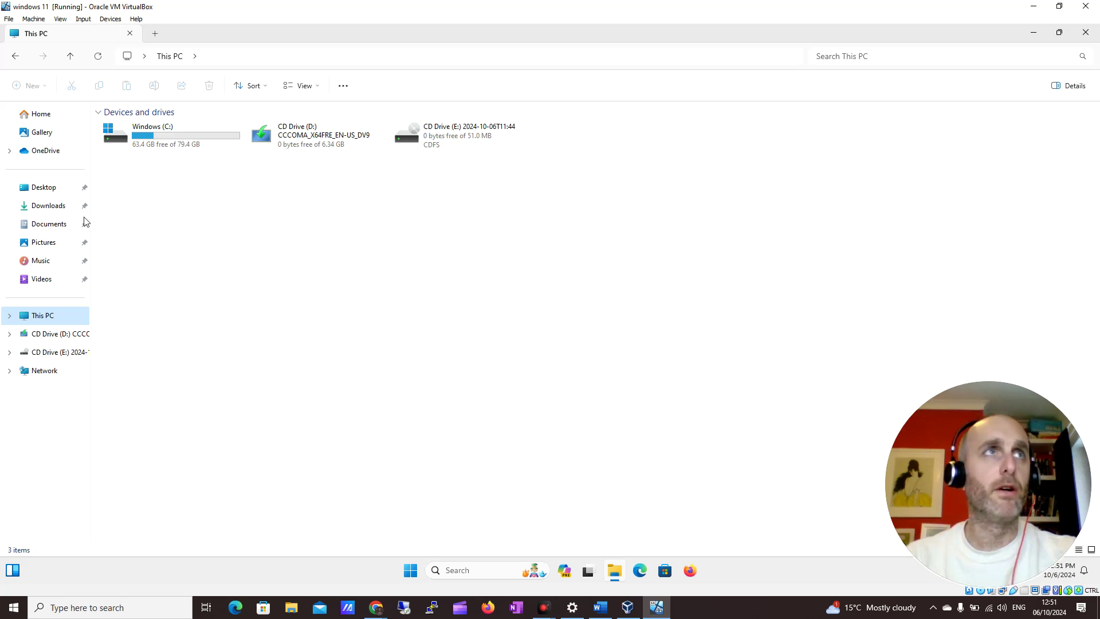
click(50, 194)
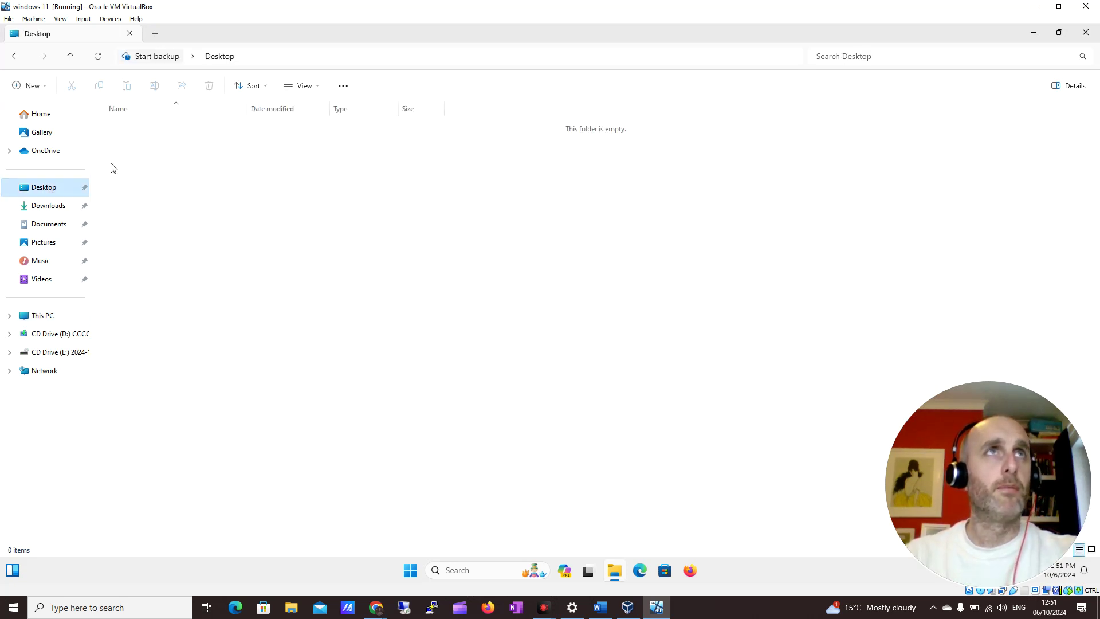
Step: Create a new folder on the Desktop named 'darrensfolder'
right_click(218, 253)
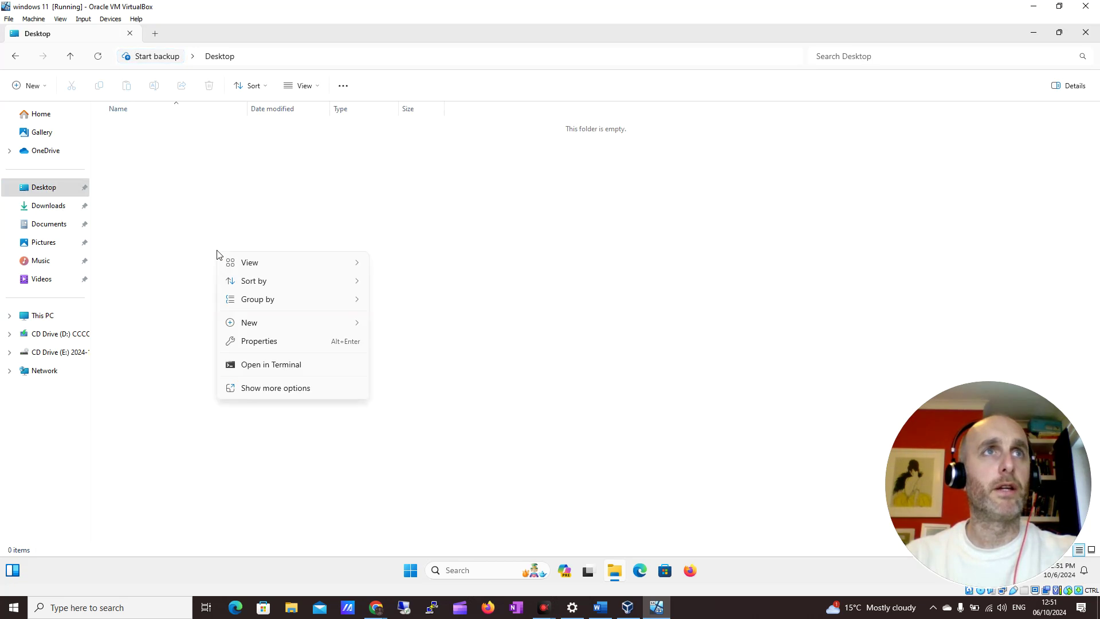
mouse_move(245, 326)
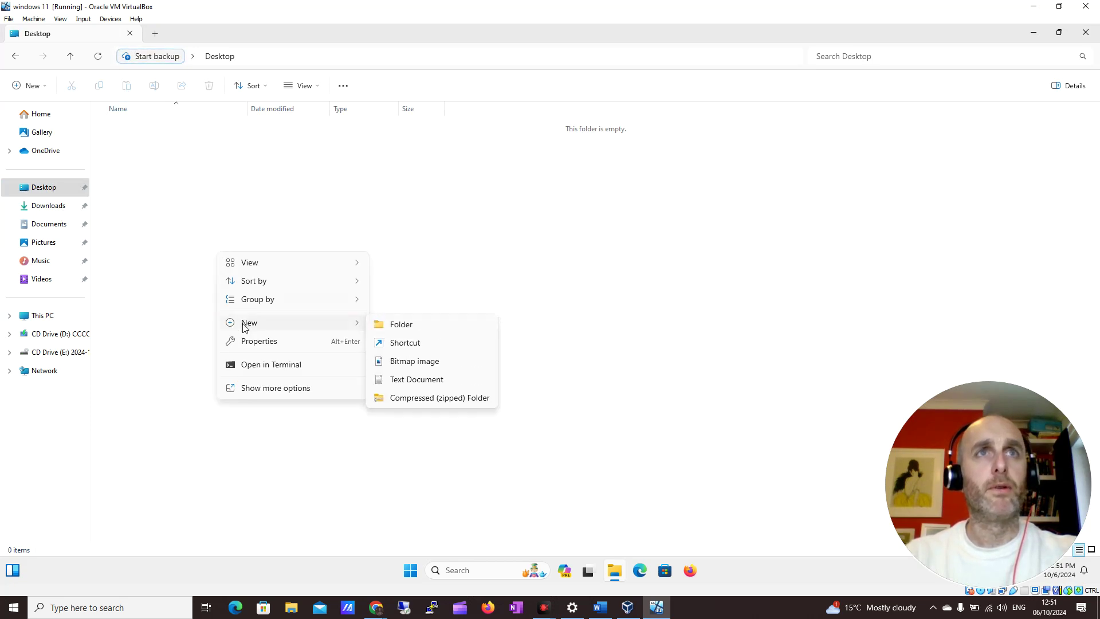
click(391, 327)
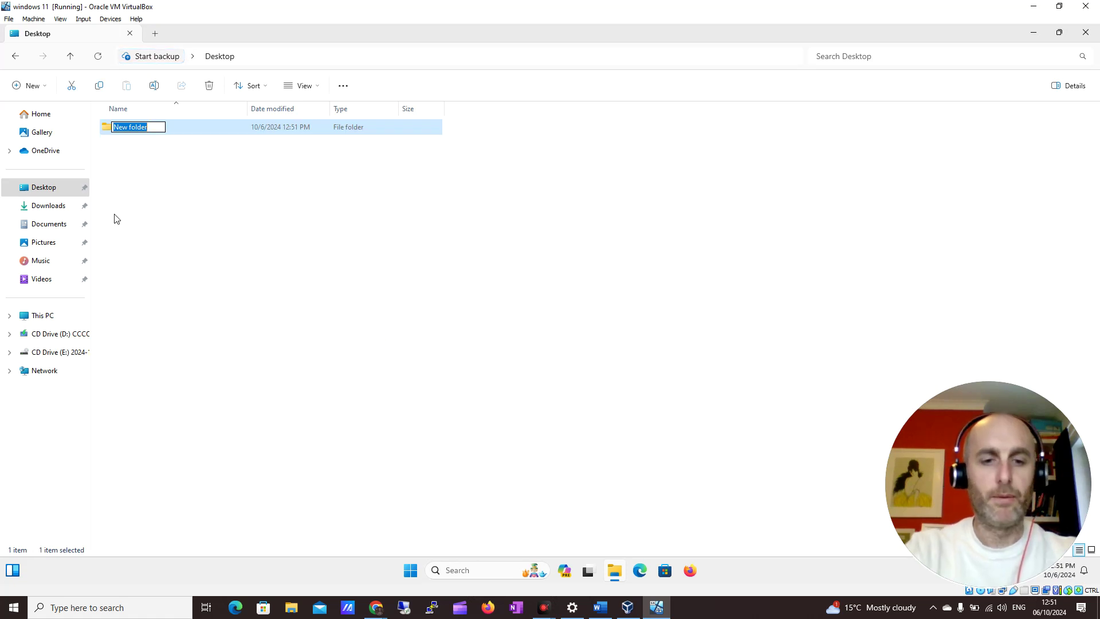
text(darren)
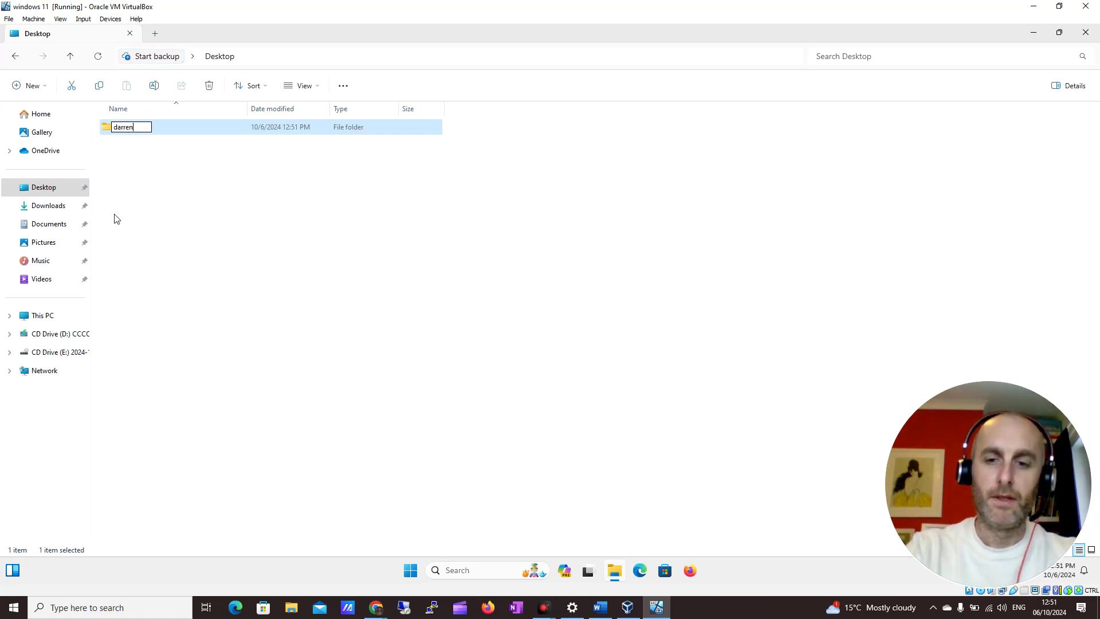
text(sfolder)
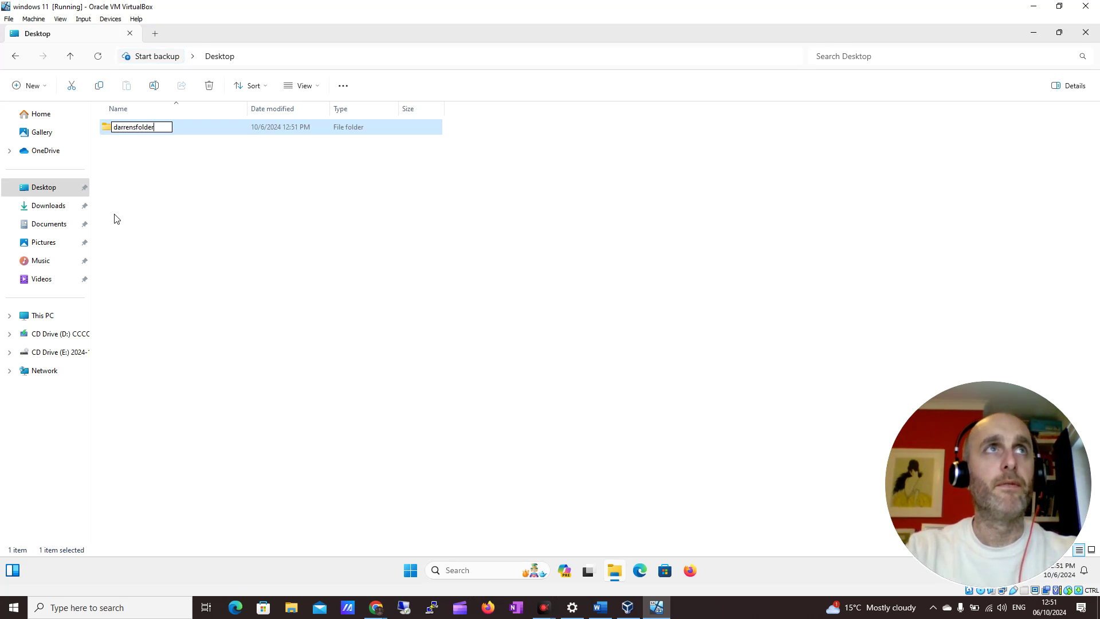
key(Return)
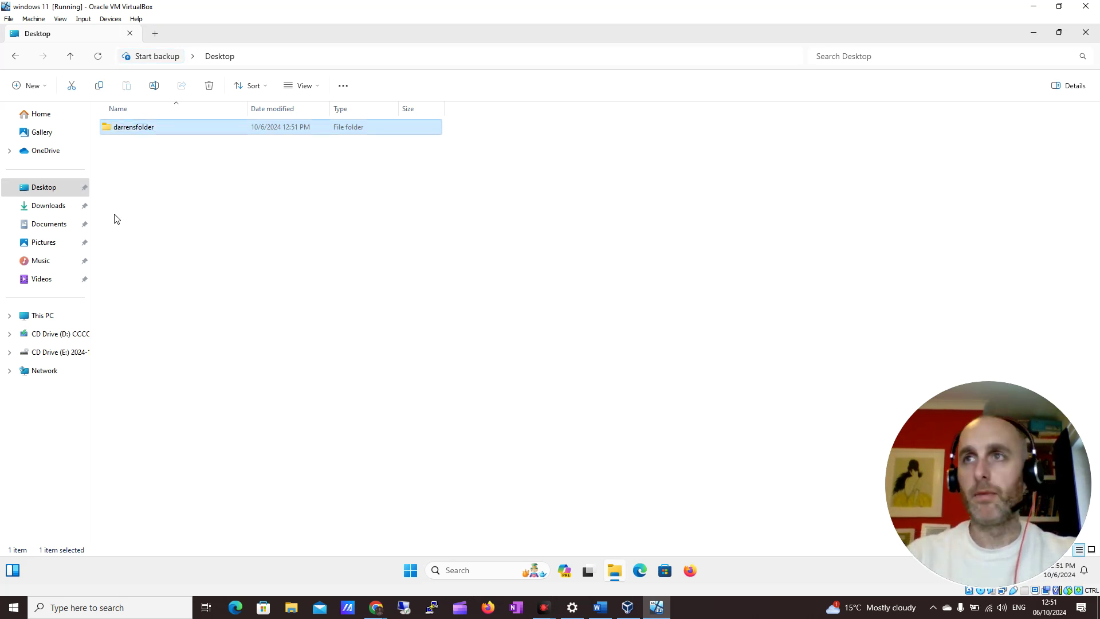
Step: Open darrensfolder, step back to Desktop and forward again, and show the New item menu
double_click(129, 132)
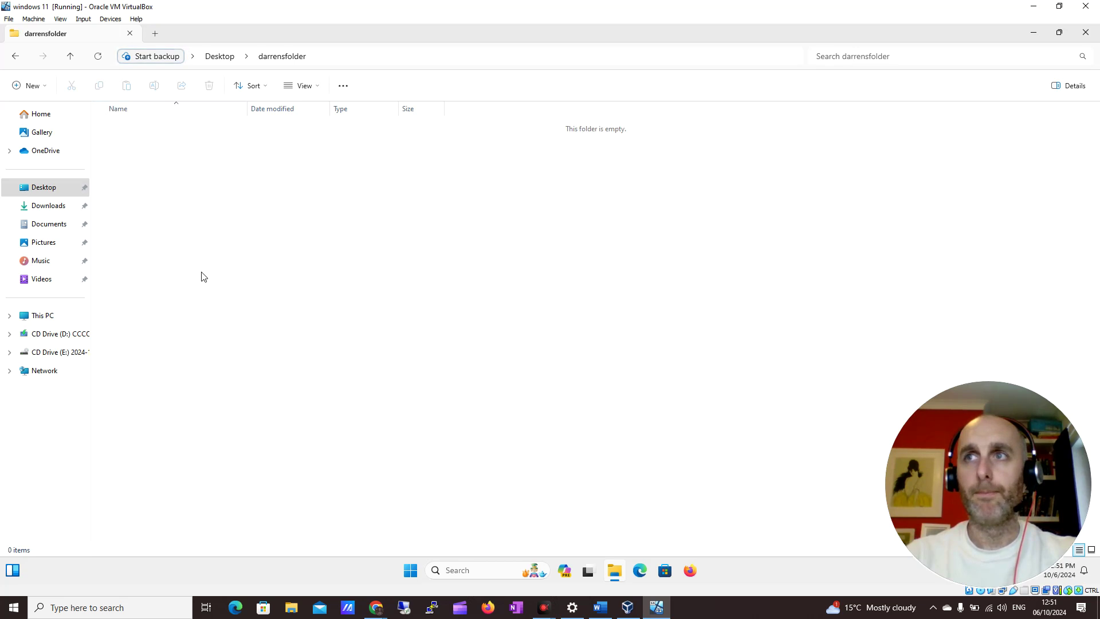
click(17, 60)
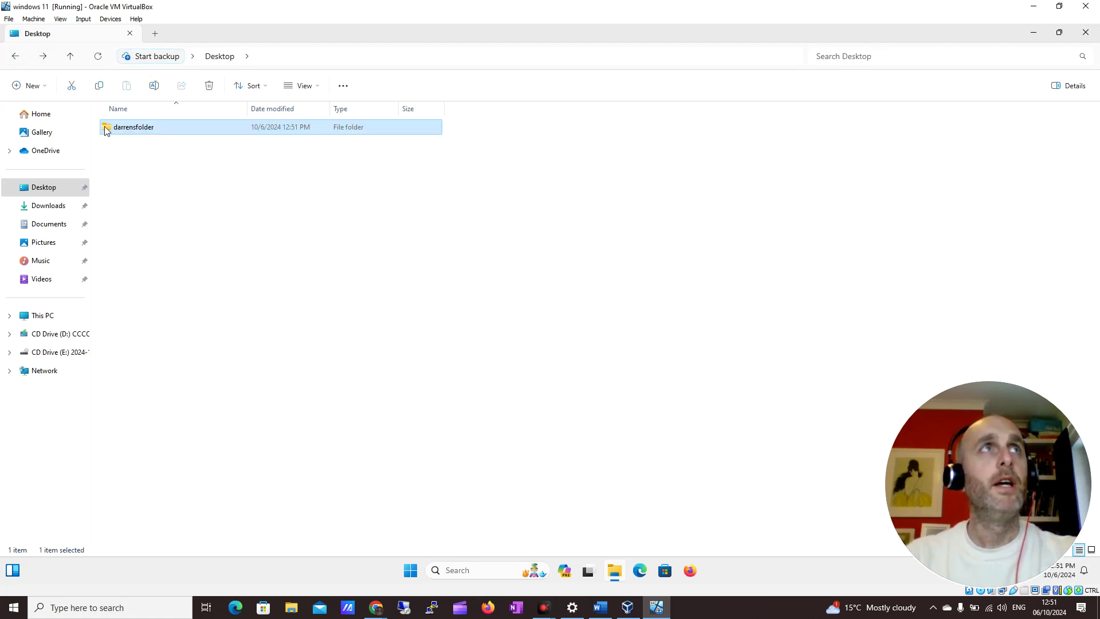
click(44, 60)
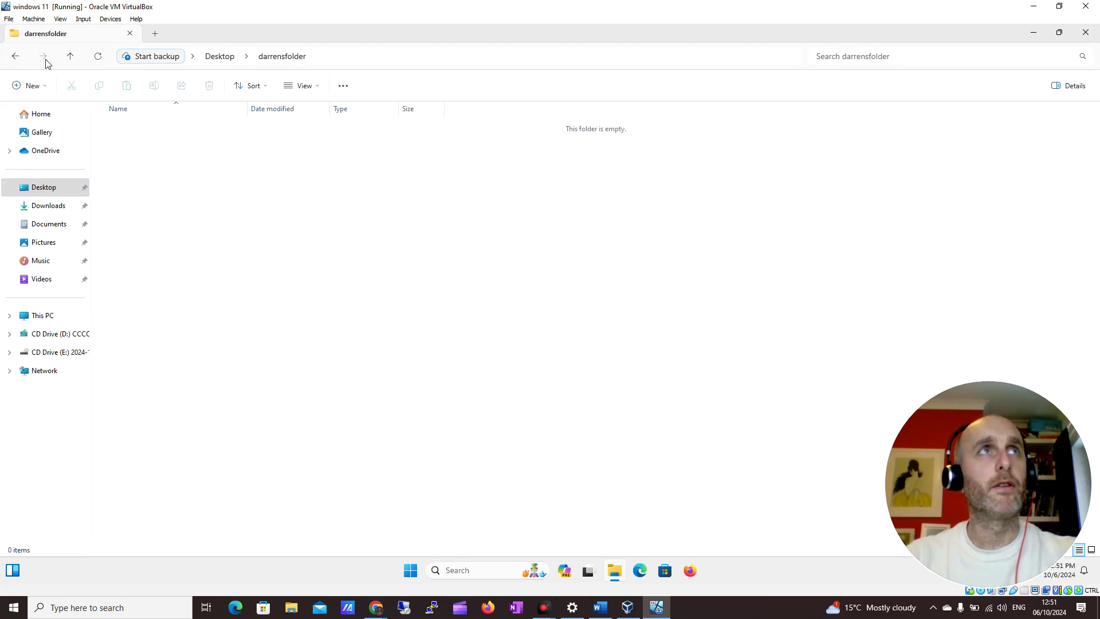
click(31, 92)
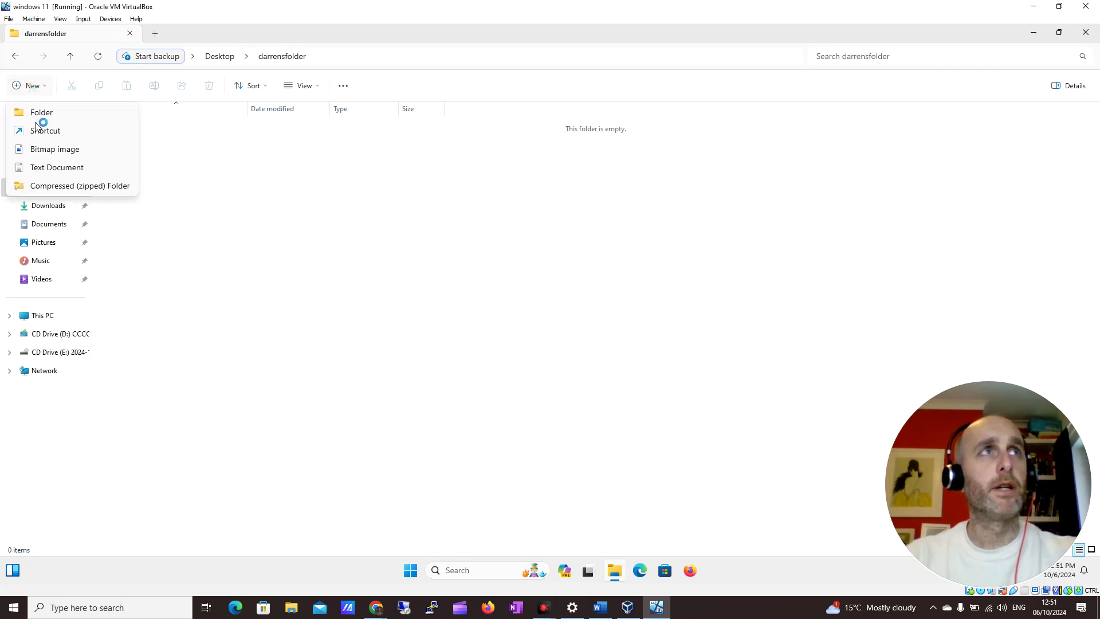
Step: Add a new text document named 'darrentestfile' in darrensfolder
click(47, 168)
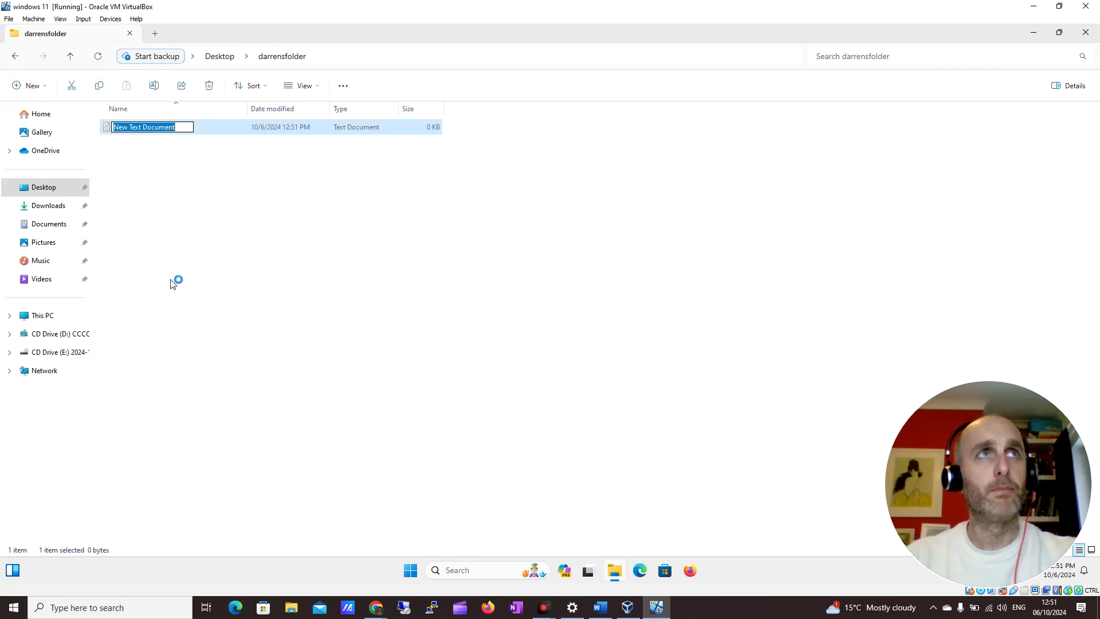
text(darre)
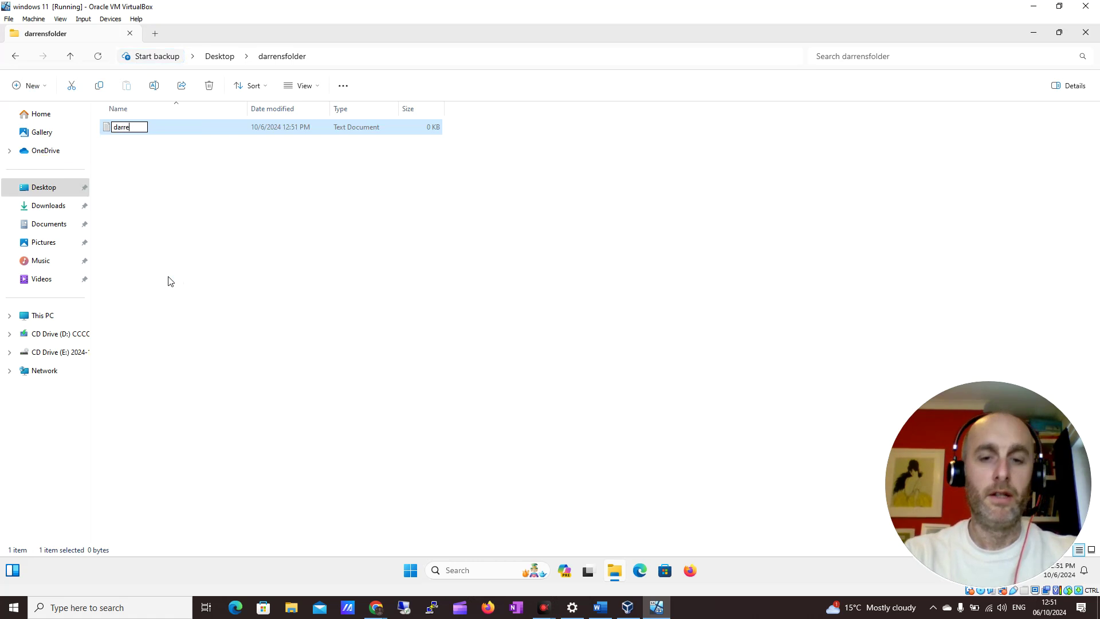
text(ntestfi)
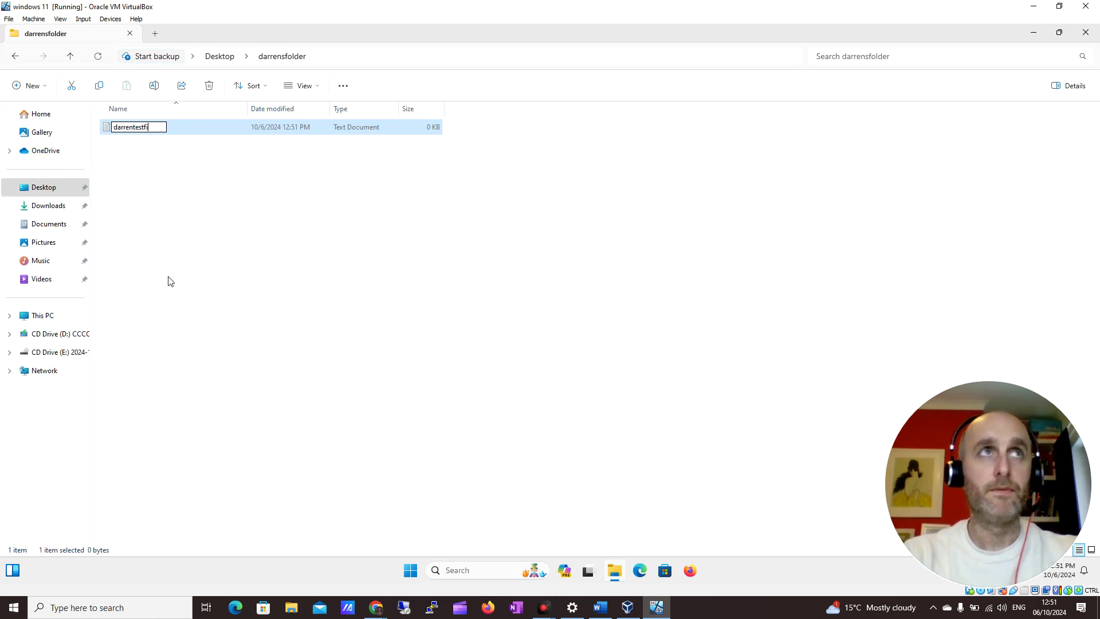
text(le)
key(Return)
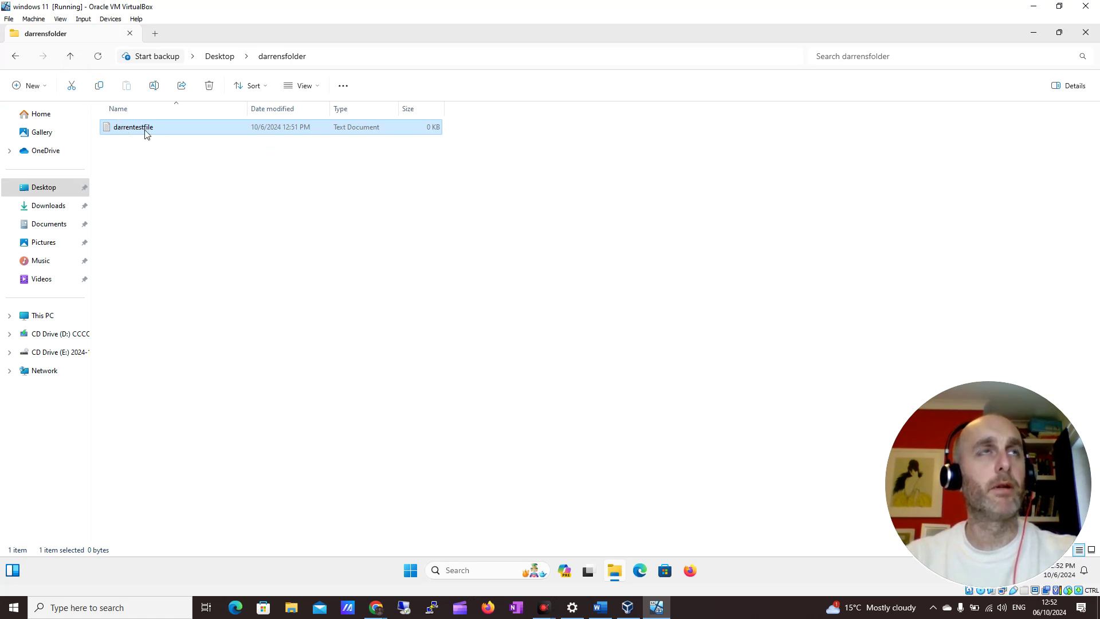
Step: Cut darrentestfile and paste it into the Documents folder
click(73, 87)
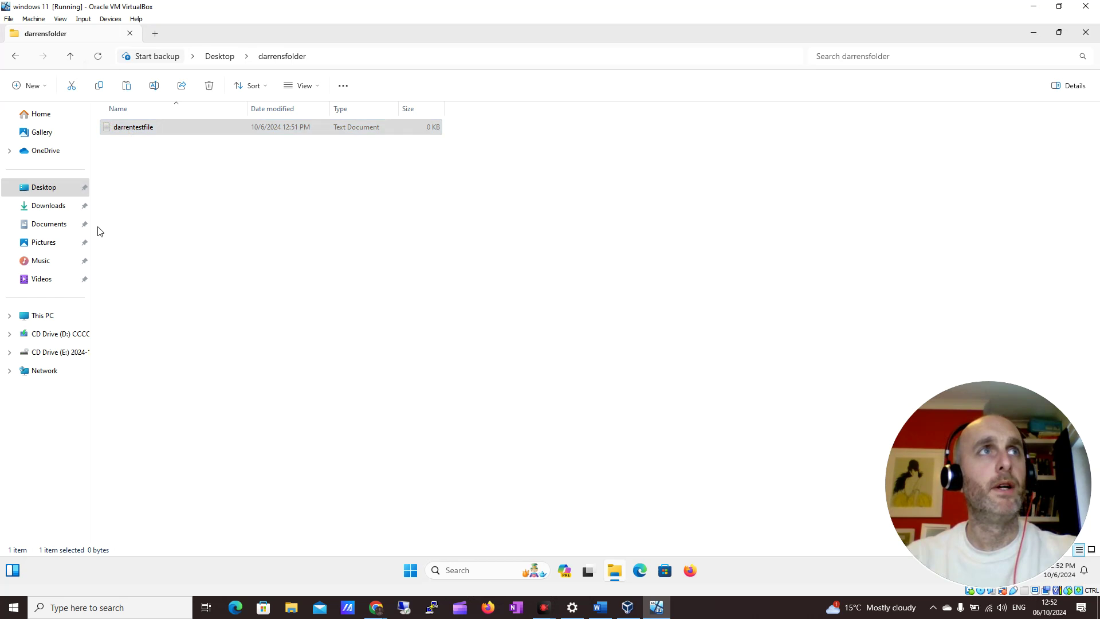
click(60, 226)
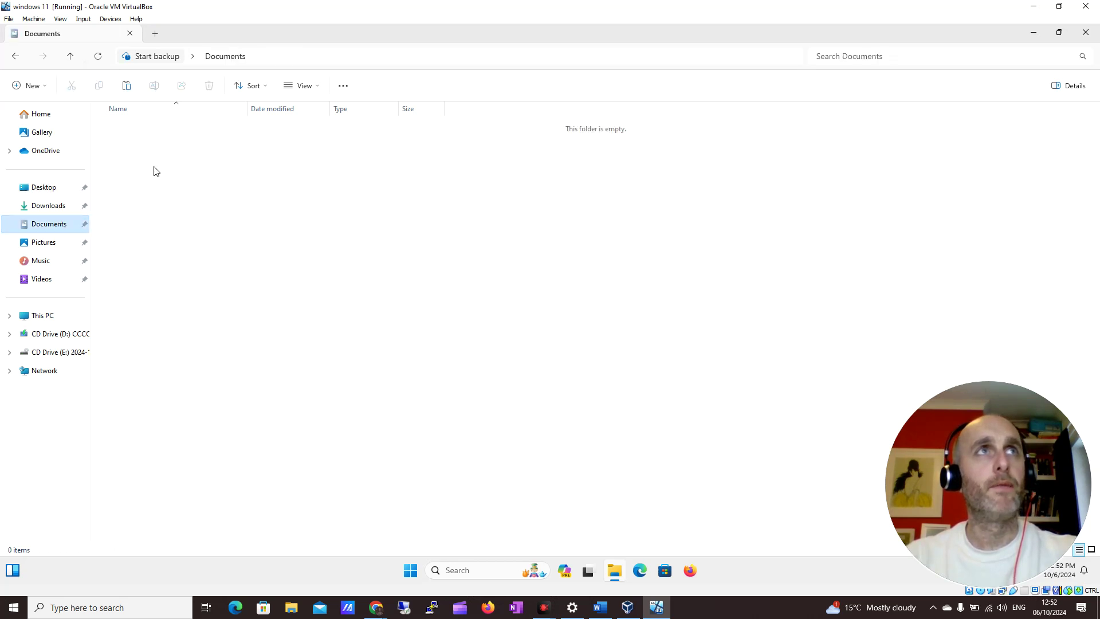
click(127, 87)
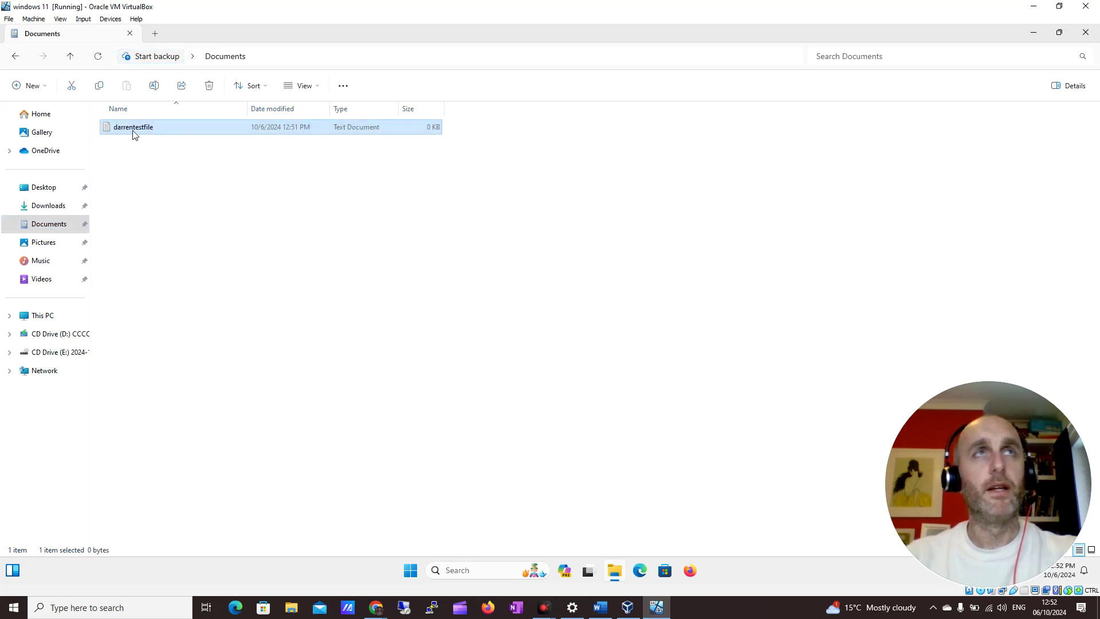